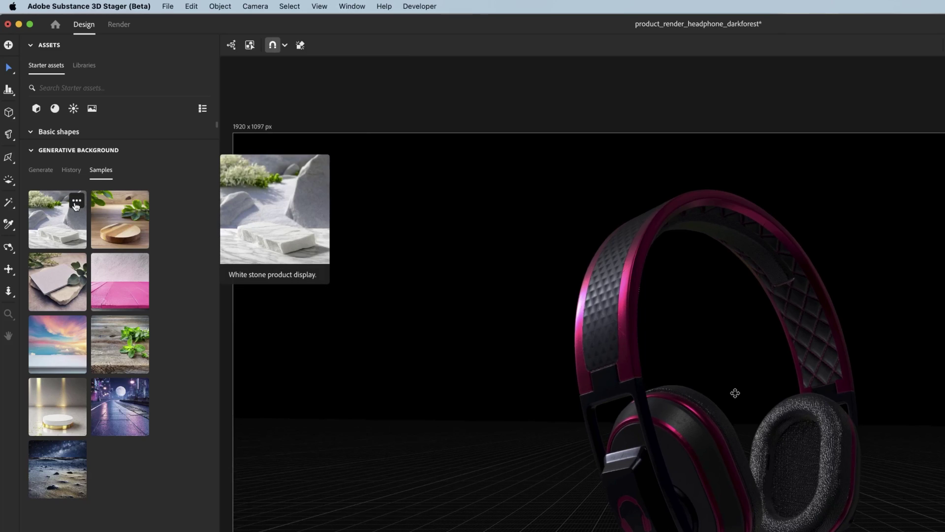
Step: Show the Generative Background history of earlier prompts and their generated variations
left_click(76, 202)
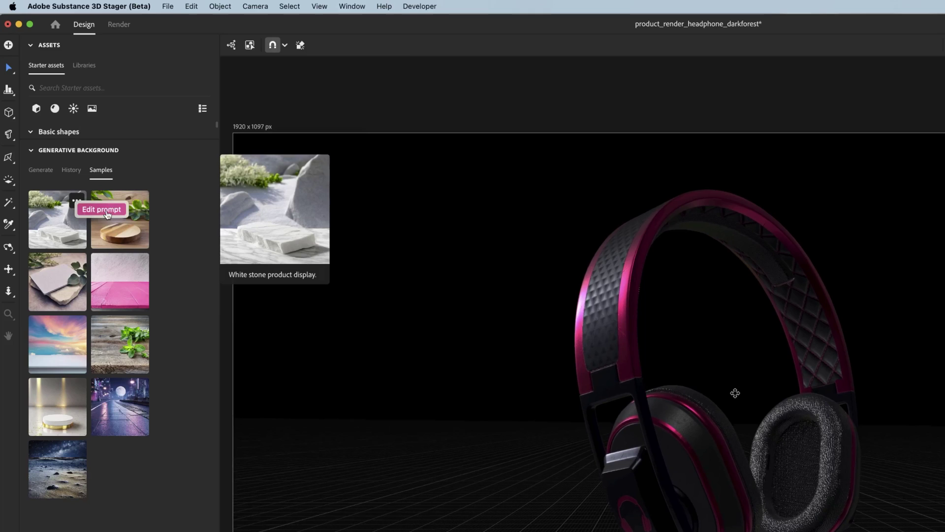
left_click(71, 170)
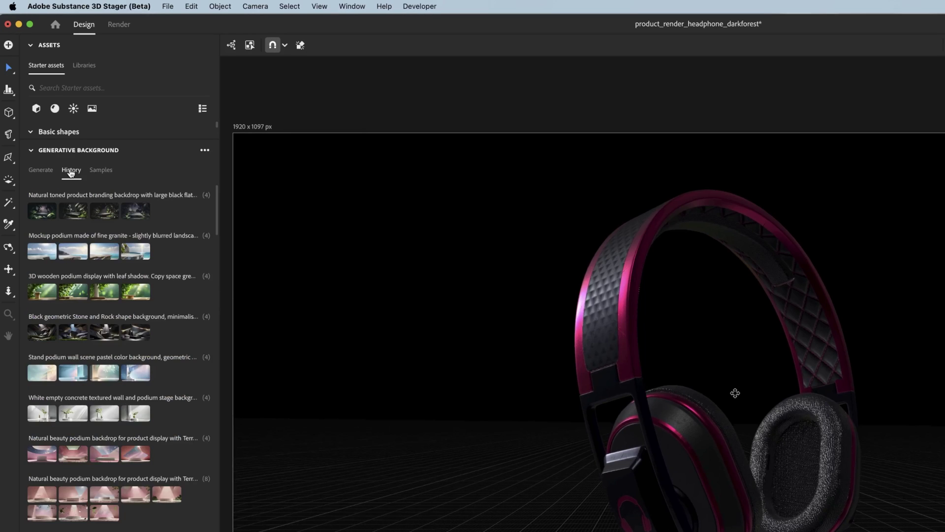
mouse_move(42, 212)
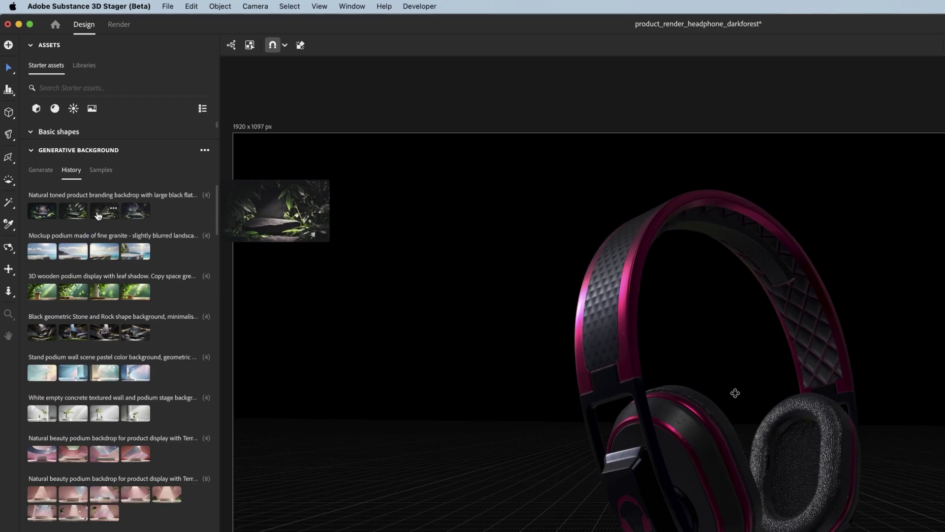
left_click(52, 210)
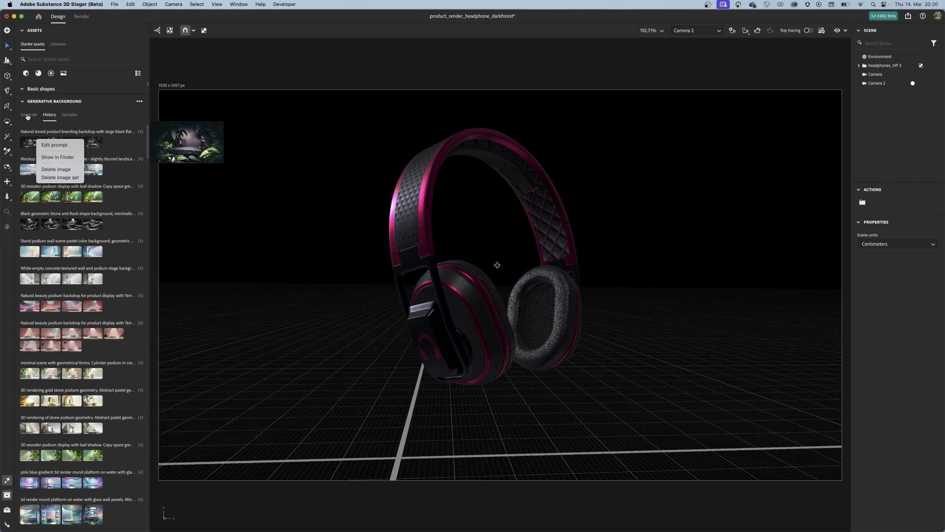
left_click(27, 116)
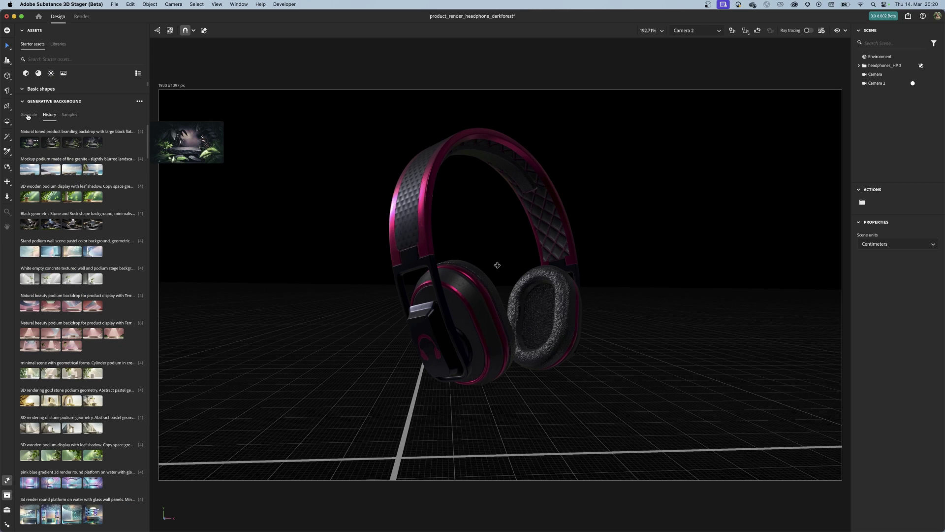
Step: Enter a prompt for a natural-toned backdrop with a large black flat stone and black foliage, and expand Settings
left_click(29, 116)
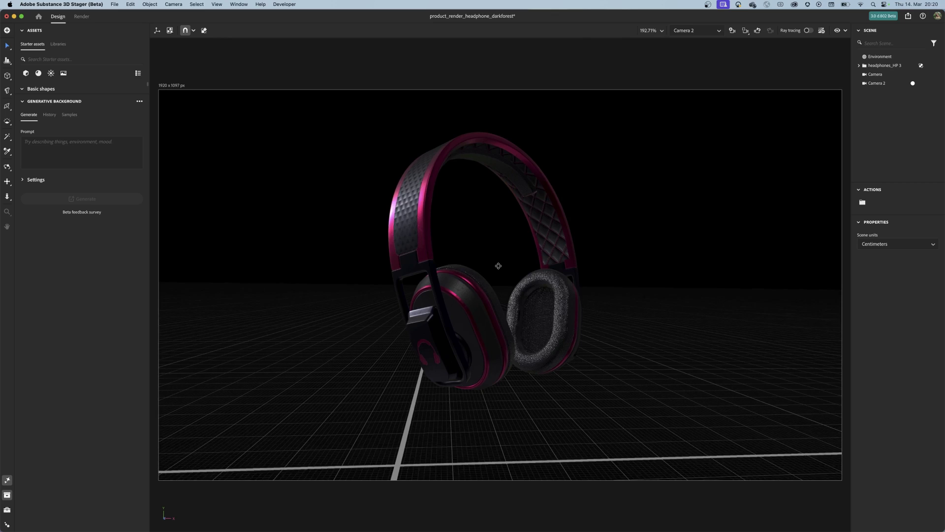
left_click_drag(473, 266, 497, 269)
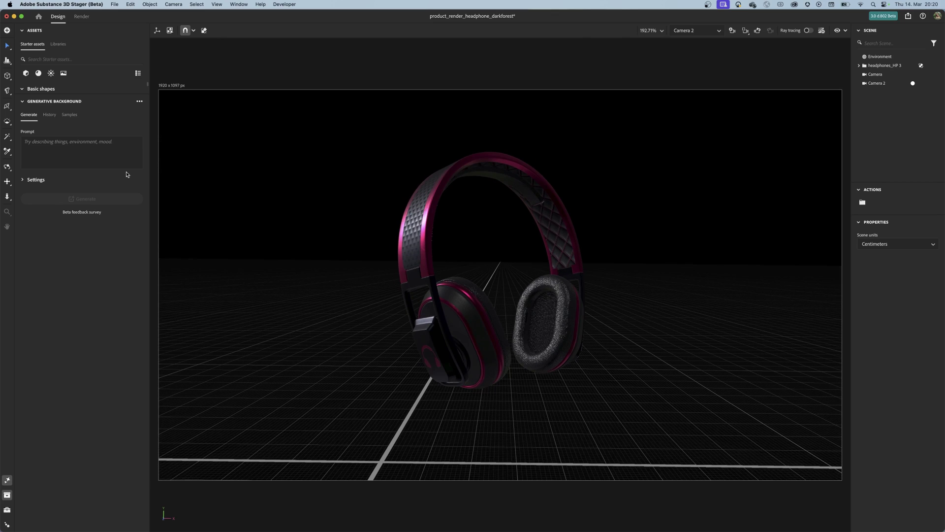
left_click(89, 144)
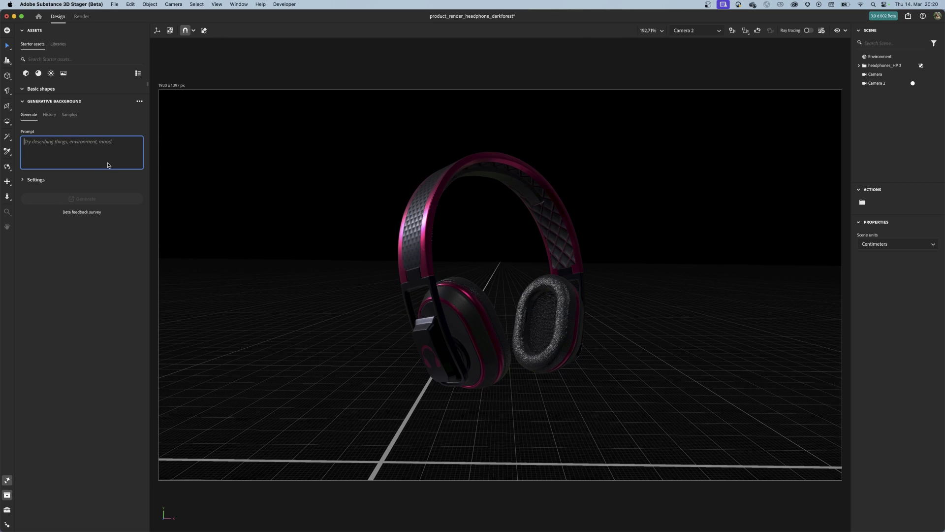
type("Natura")
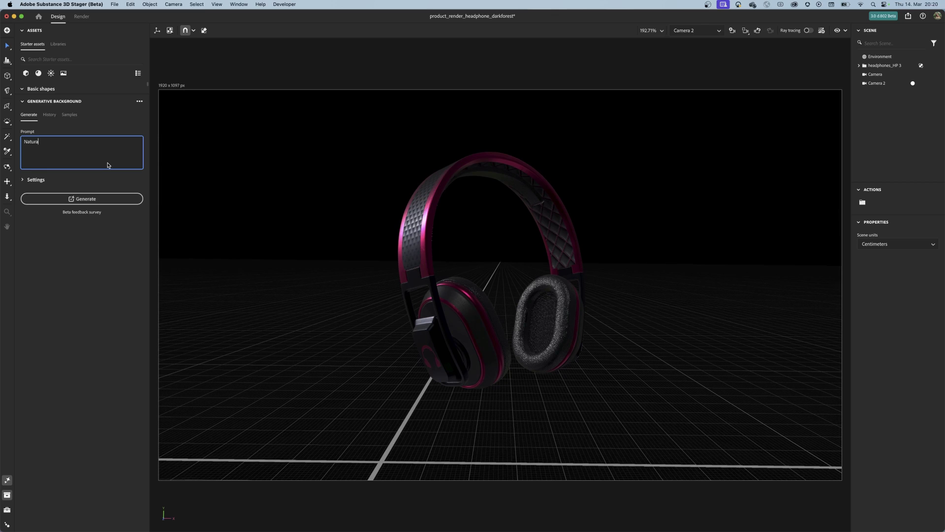
type("l ton")
type("ed product ")
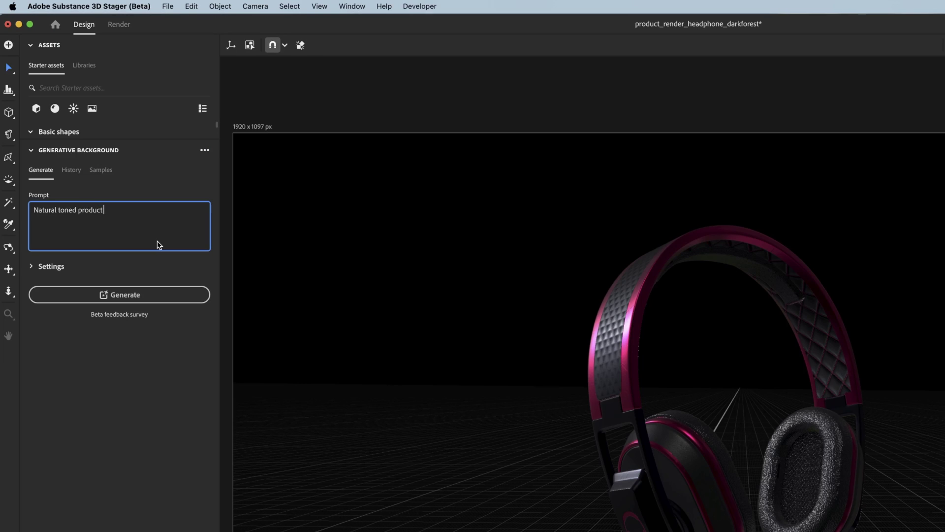
type("branding backdrop with large black flat stone and surrounded by black foliage, view from the ground")
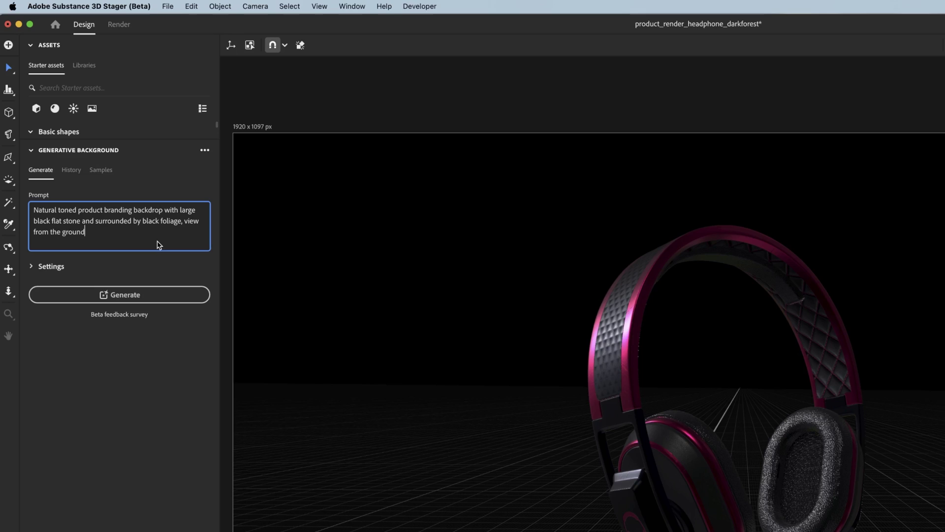
left_click(158, 266)
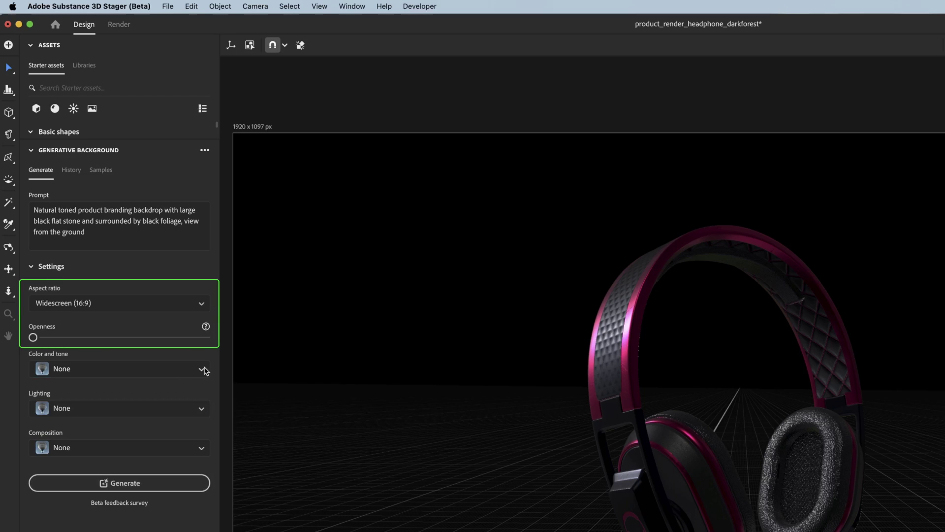
Step: Choose Toned image colour, Studio light lighting and Shot from below composition
left_click(202, 369)
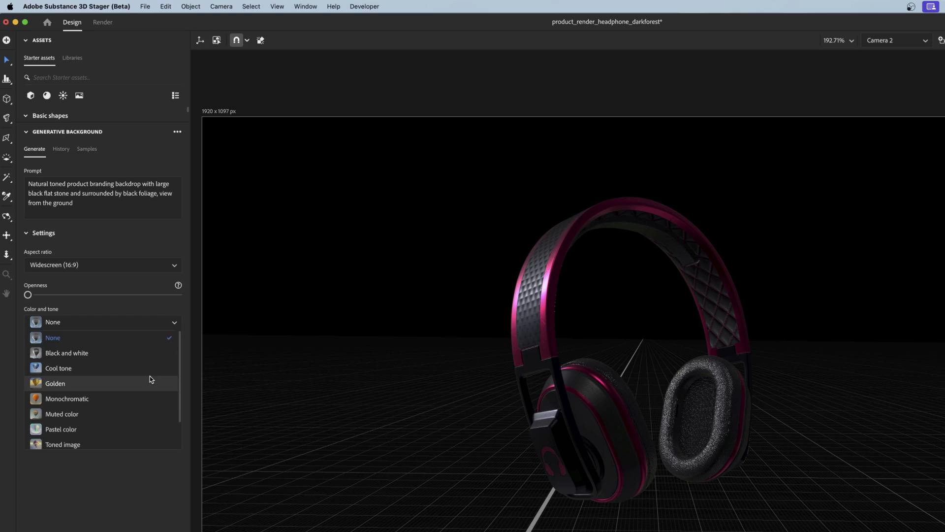
scroll(146, 380, "down", 2)
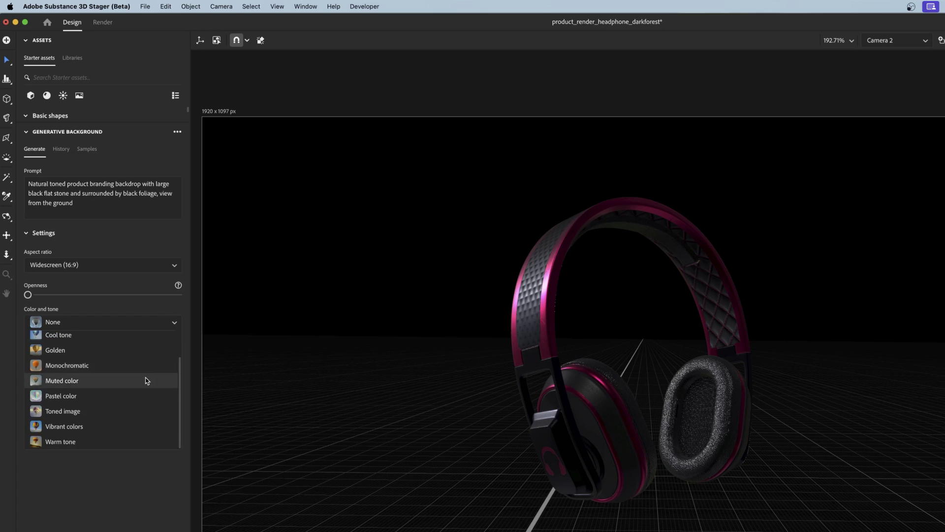
left_click(109, 412)
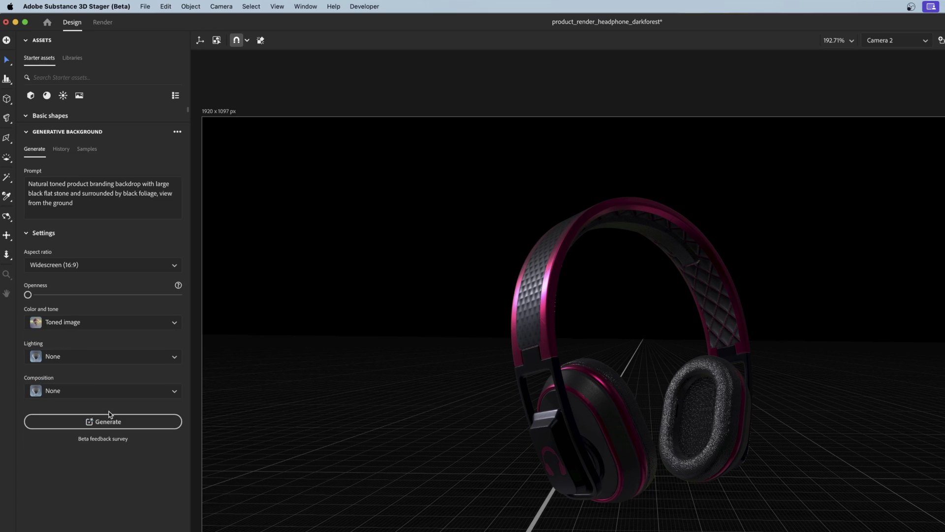
left_click(175, 357)
scroll(131, 412, "down", 2)
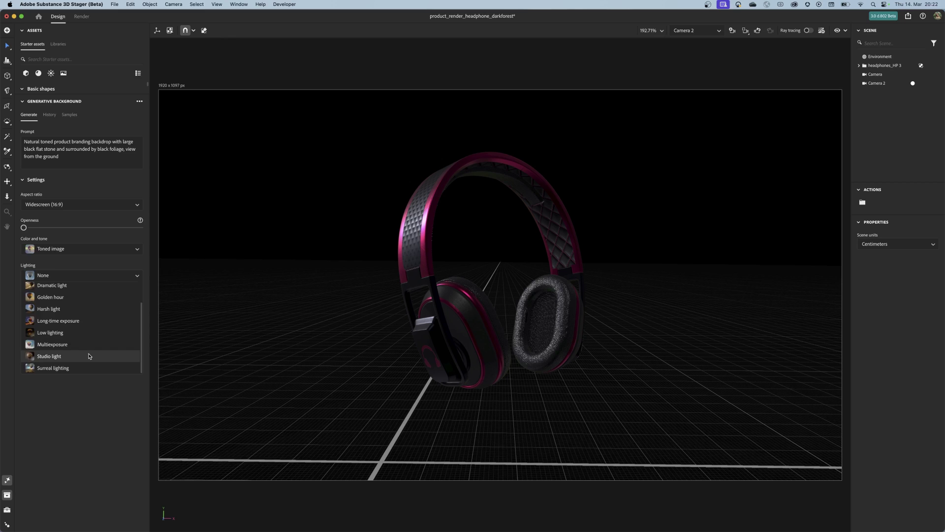
left_click(89, 354)
left_click(136, 303)
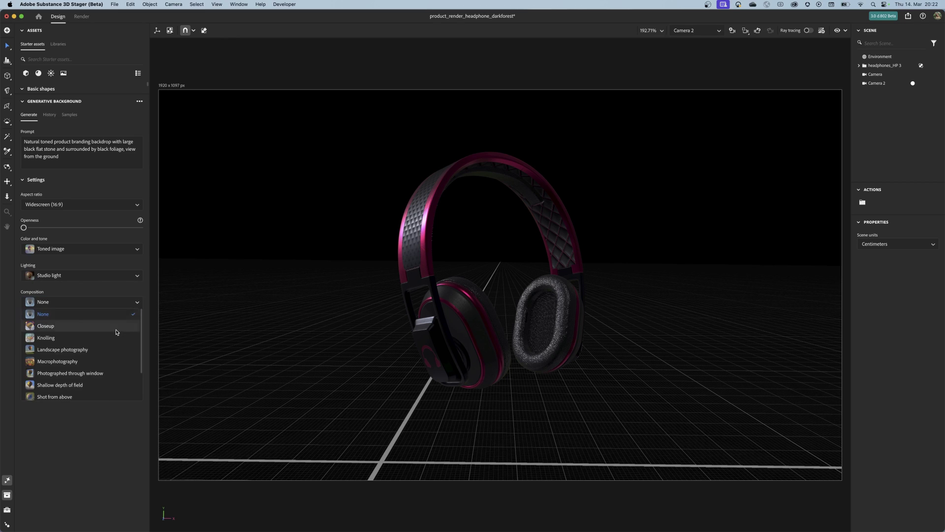
scroll(104, 340, "down", 3)
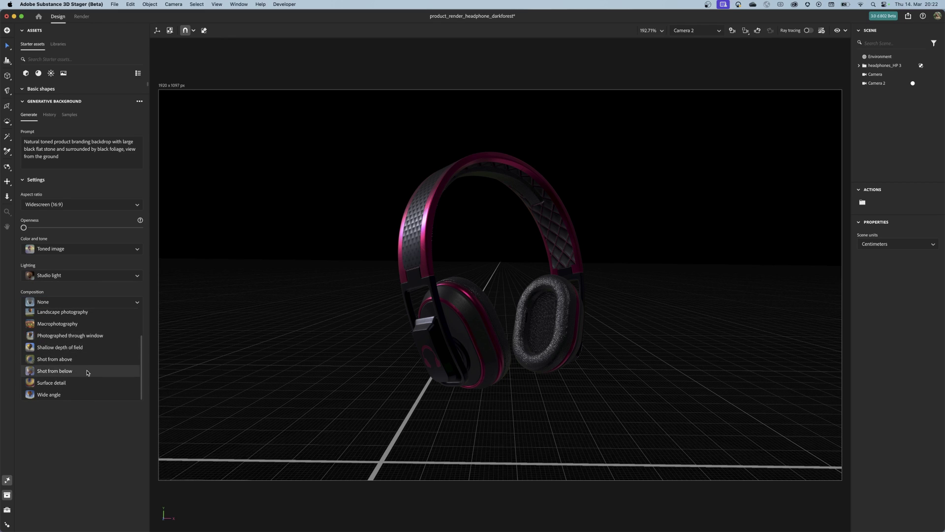
left_click(86, 371)
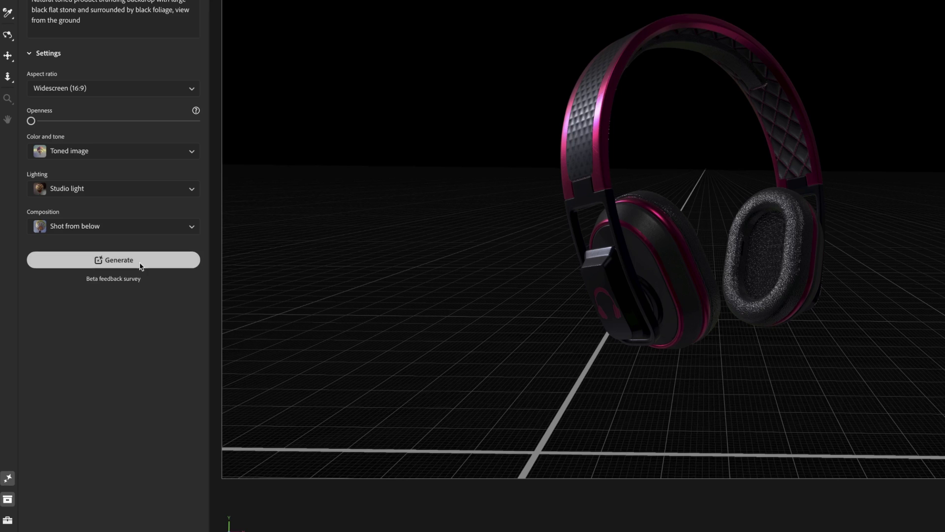
Step: Generate backdrop variations, apply the fourth stone-slab image, and reframe the camera closer on the headphones
left_click(141, 266)
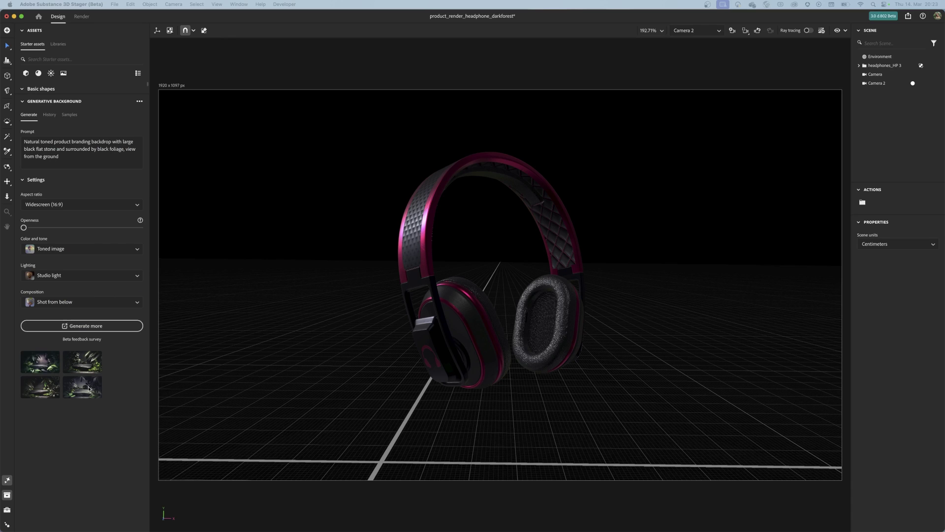
left_click_drag(87, 387, 187, 386)
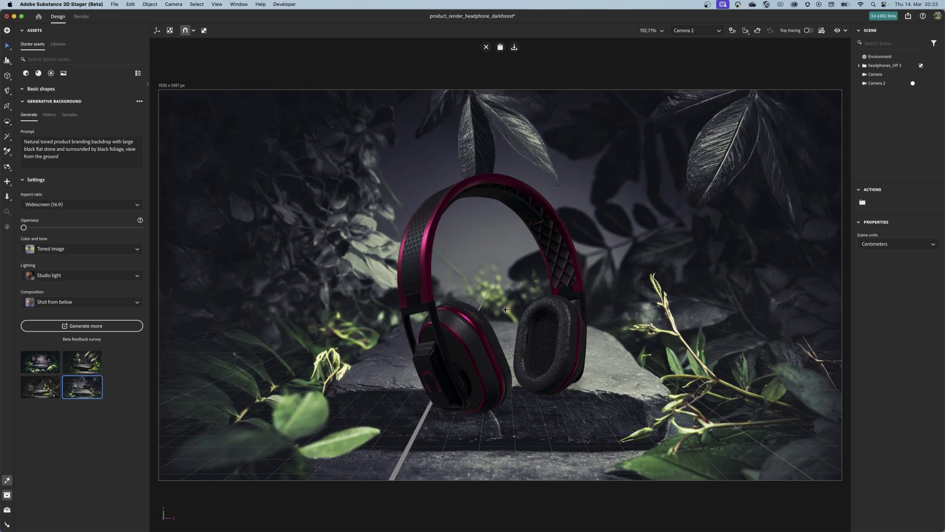
left_click_drag(505, 309, 489, 276, "alt")
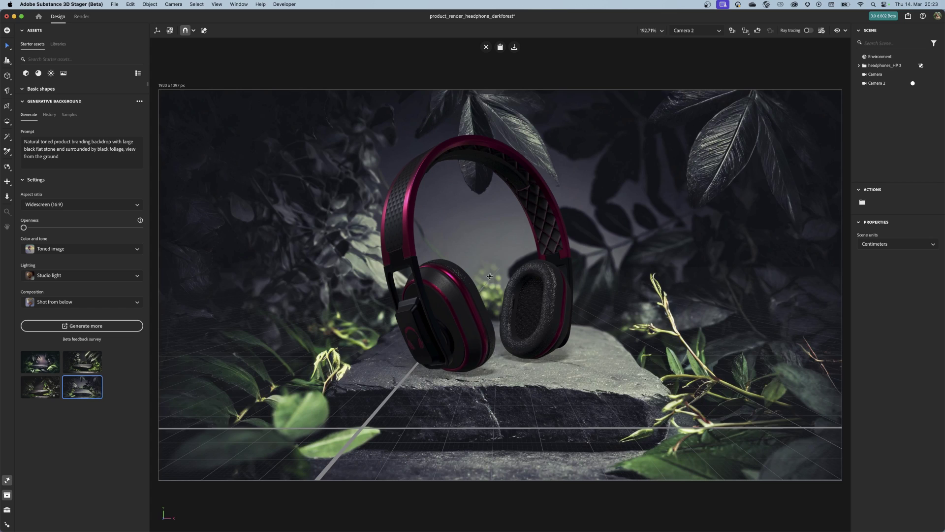
left_click_drag(490, 275, 491, 277, "alt")
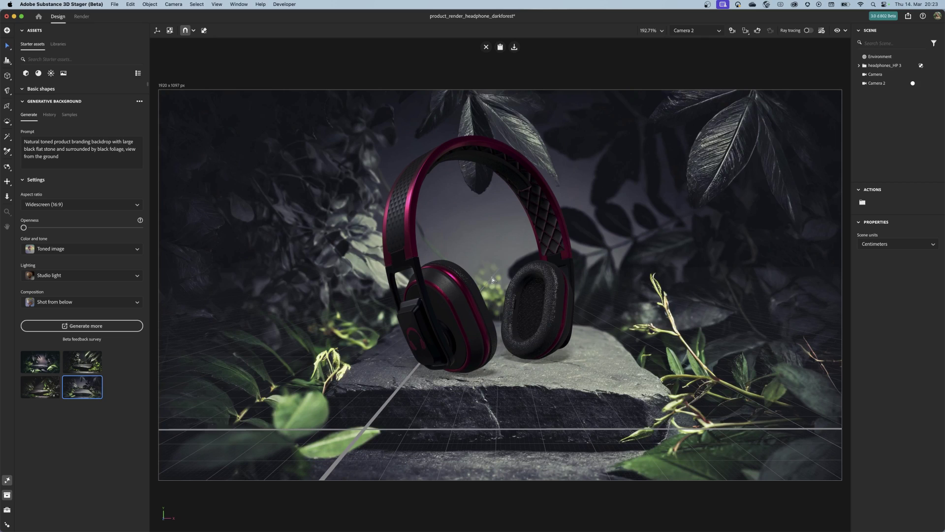
Step: Enable ray tracing and reduce Camera 2's depth-of-field blur to about 10.7
mouse_move(877, 83)
left_click(808, 31)
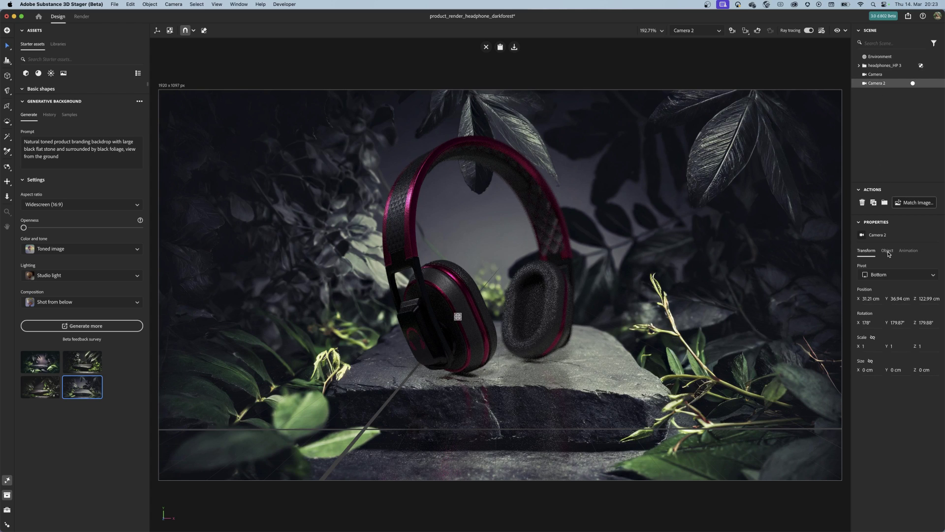
left_click(888, 251)
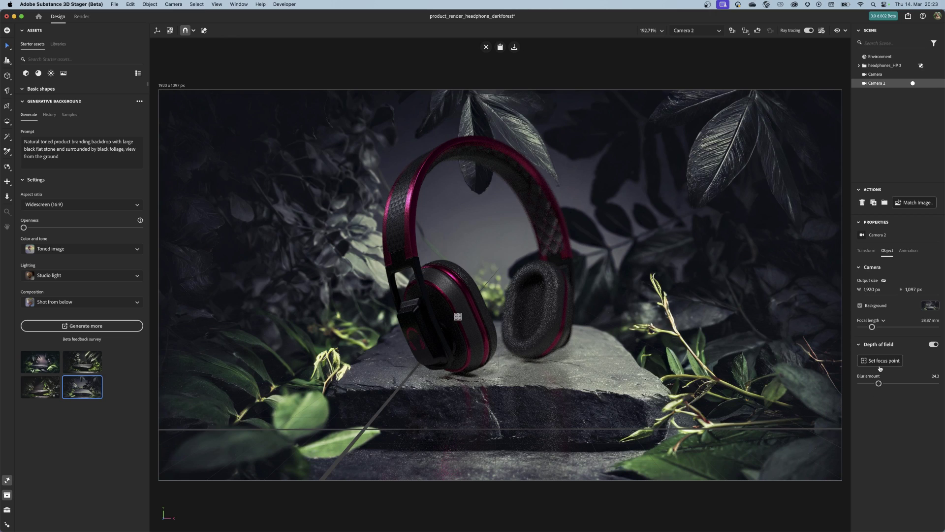
left_click_drag(879, 383, 871, 384)
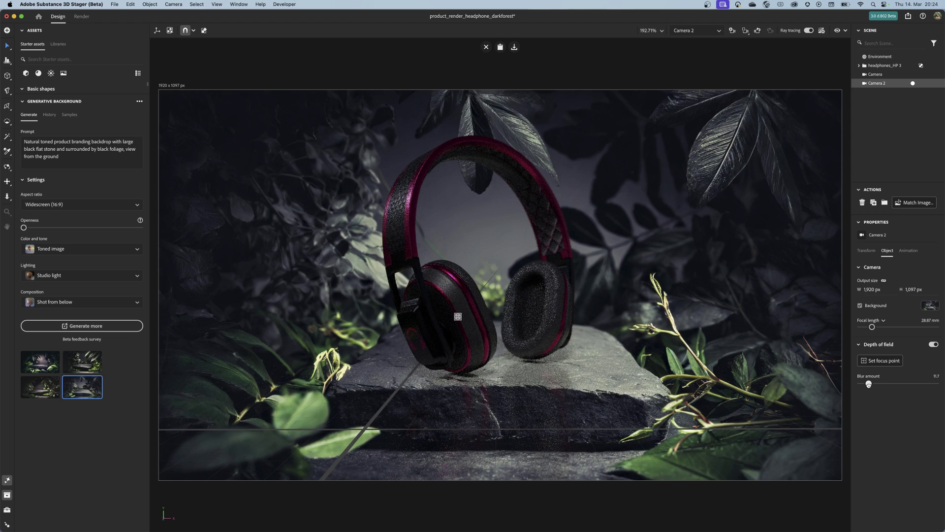
left_click_drag(870, 385, 867, 384)
Step: Enable the Environment's image light and set the ground reflection opacity to 0%
left_click(880, 56)
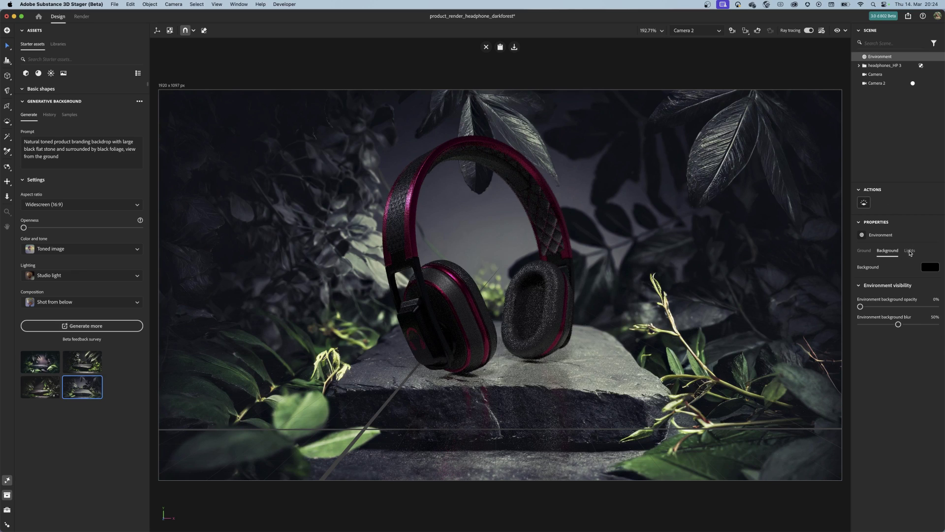
left_click(910, 251)
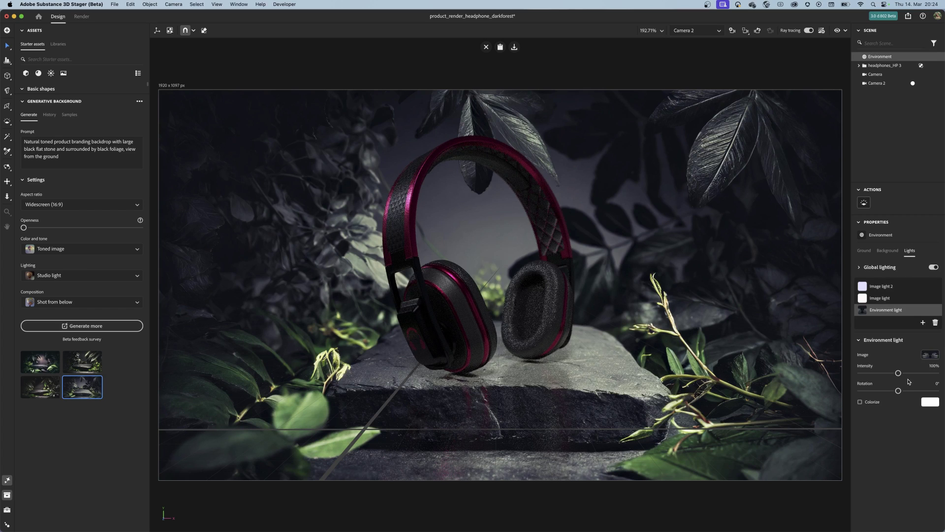
mouse_move(891, 298)
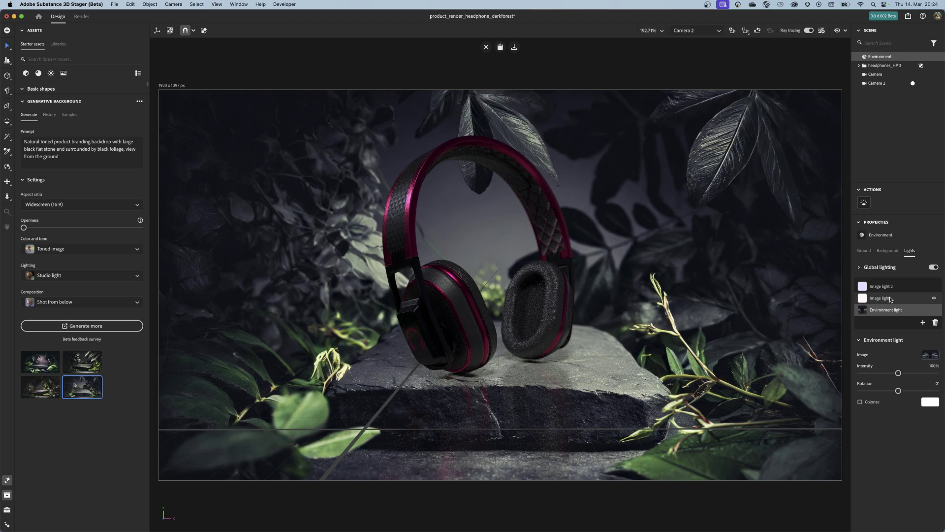
left_click(889, 299)
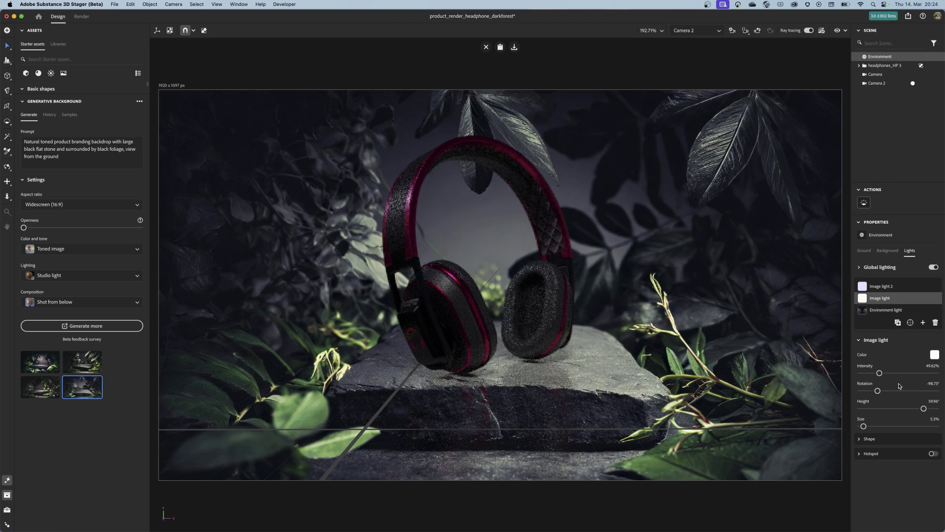
left_click(863, 250)
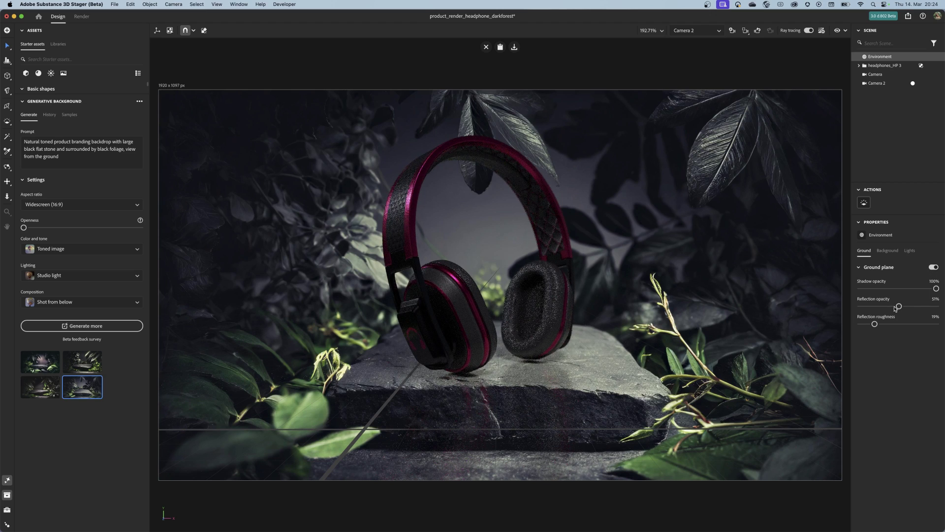
mouse_move(902, 305)
left_mouse_down()
mouse_move(858, 306)
mouse_move(859, 325)
left_mouse_up()
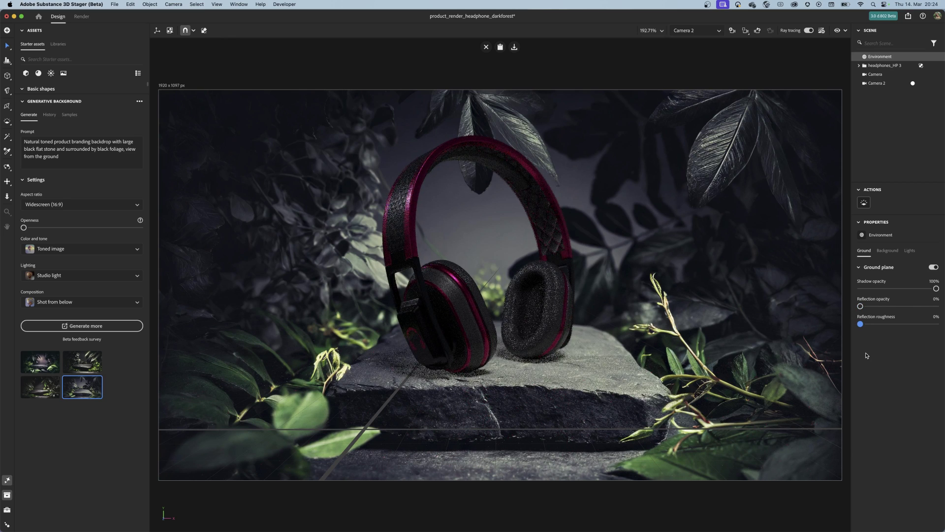
mouse_move(884, 65)
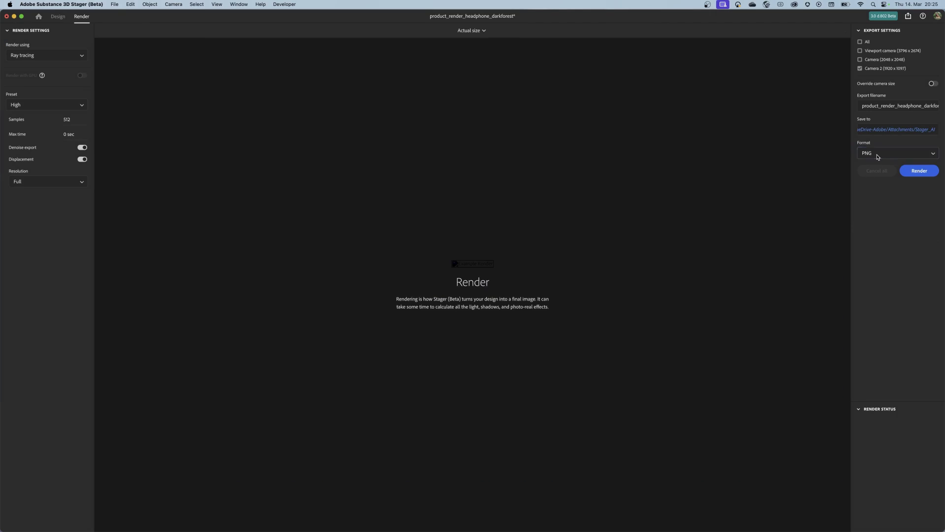
Step: Render Camera 2 as a 16-bit PSD and show the finished file in Finder
left_click(876, 154)
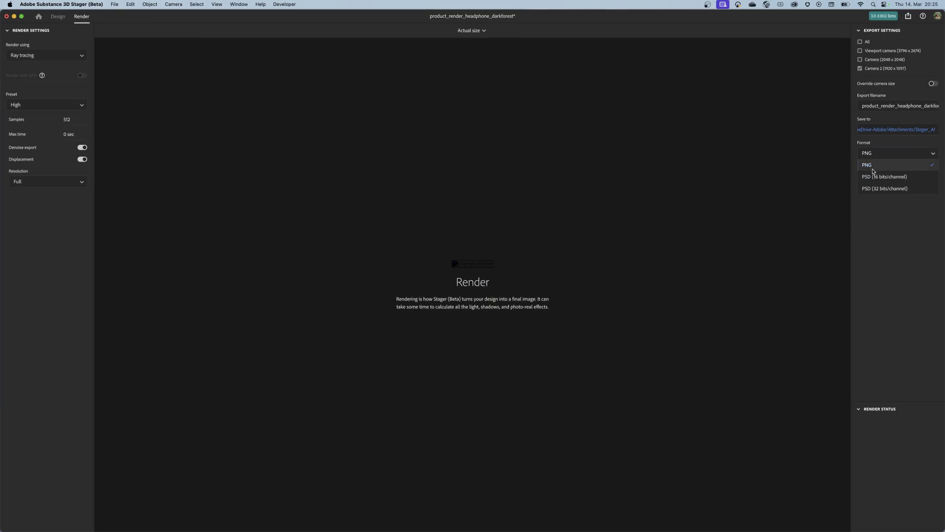
left_click(876, 178)
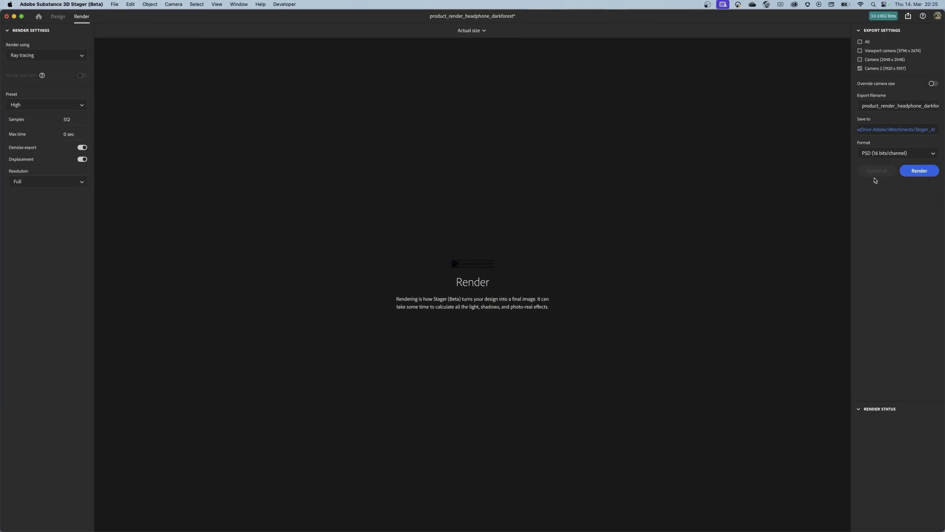
left_click(920, 170)
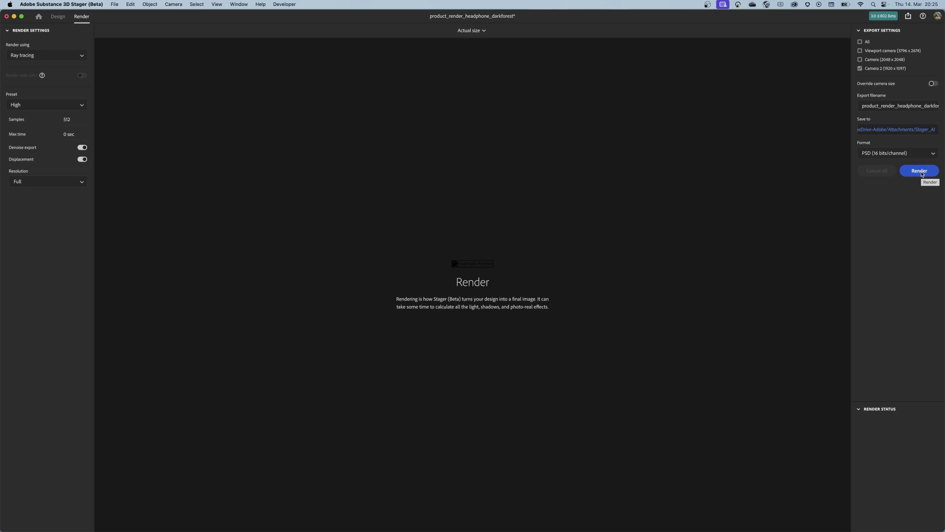
left_click(920, 171)
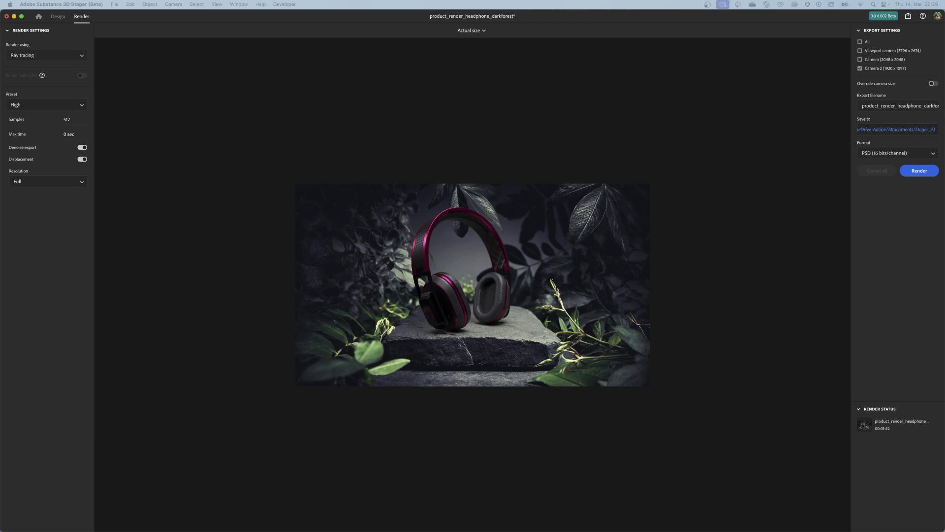
left_click(934, 427)
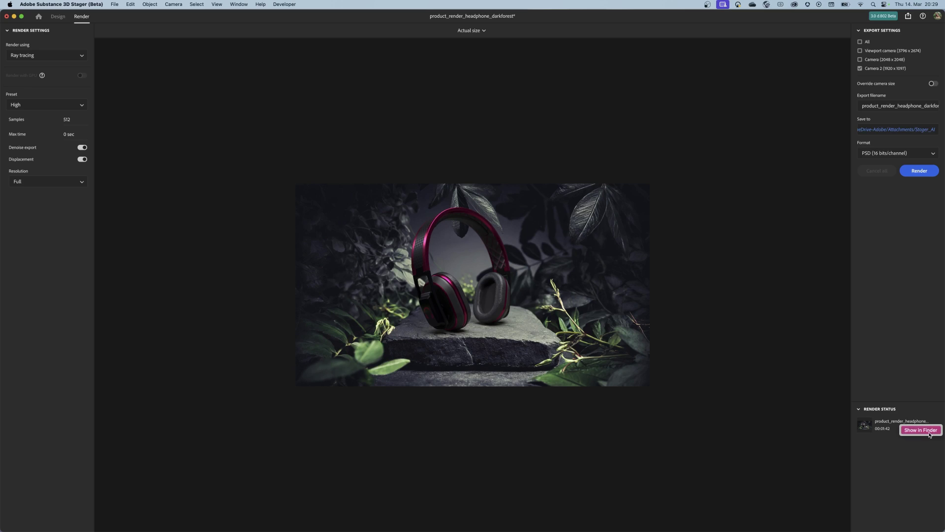
left_click(921, 430)
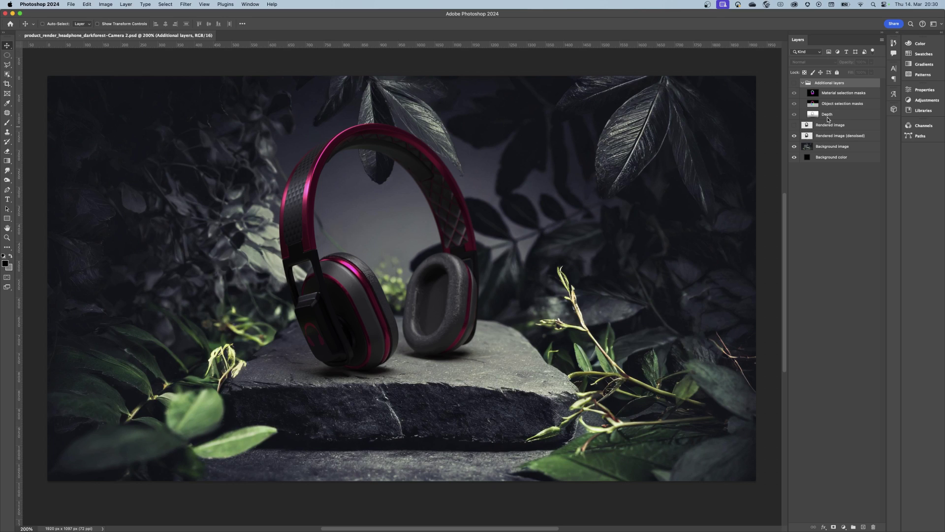
Step: Toggle the additional, material mask, object mask and depth layers, then move the denoised render up about 19 px
left_click(795, 83)
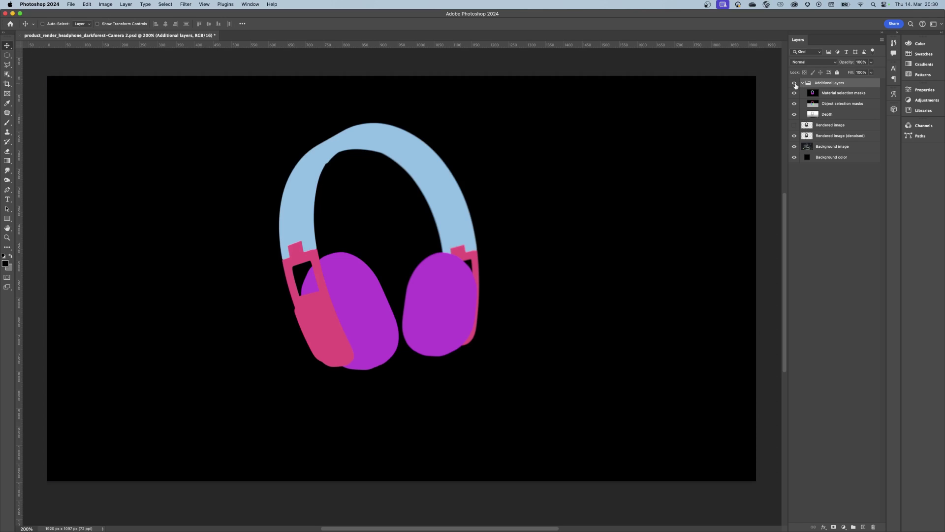
left_click(795, 93)
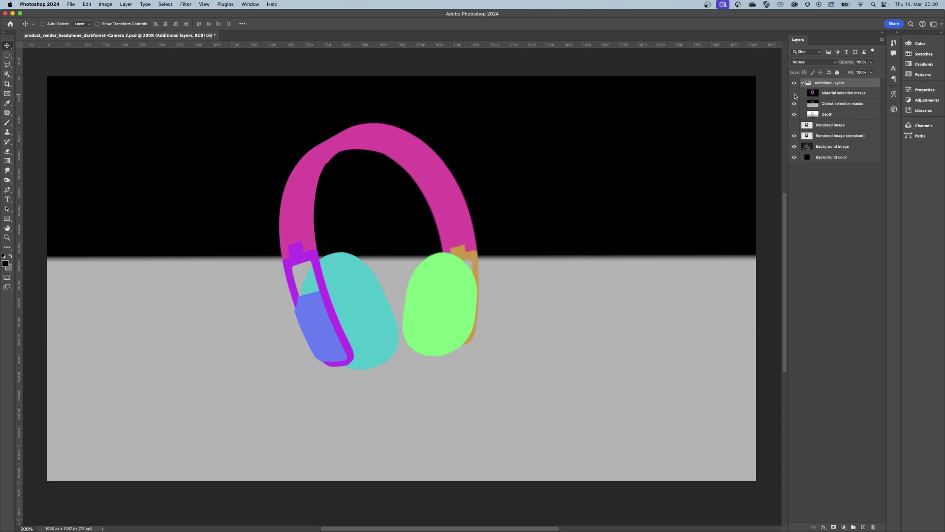
left_click(794, 105)
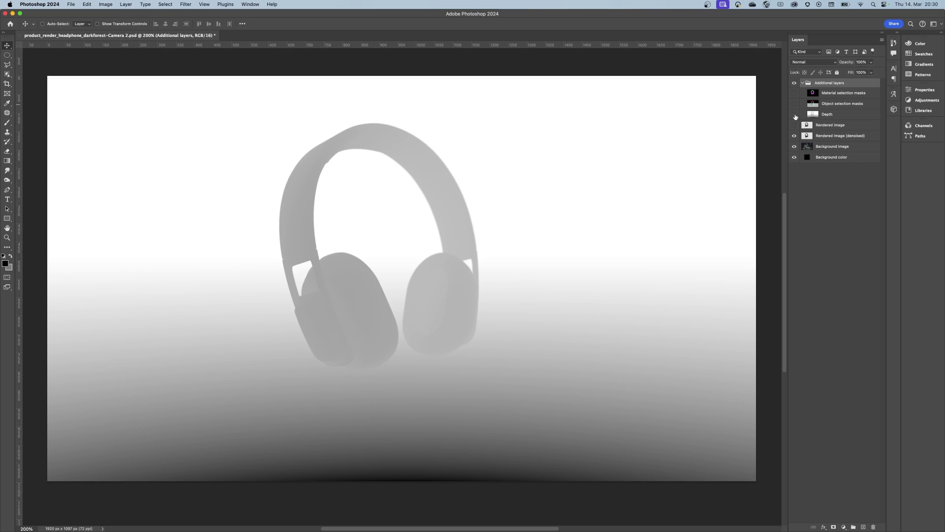
left_click(795, 115)
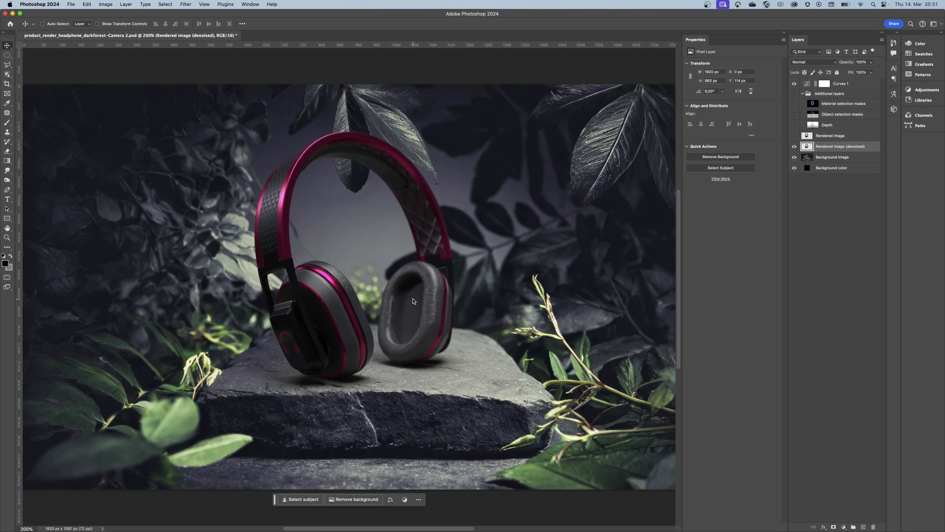
left_click_drag(413, 300, 402, 299)
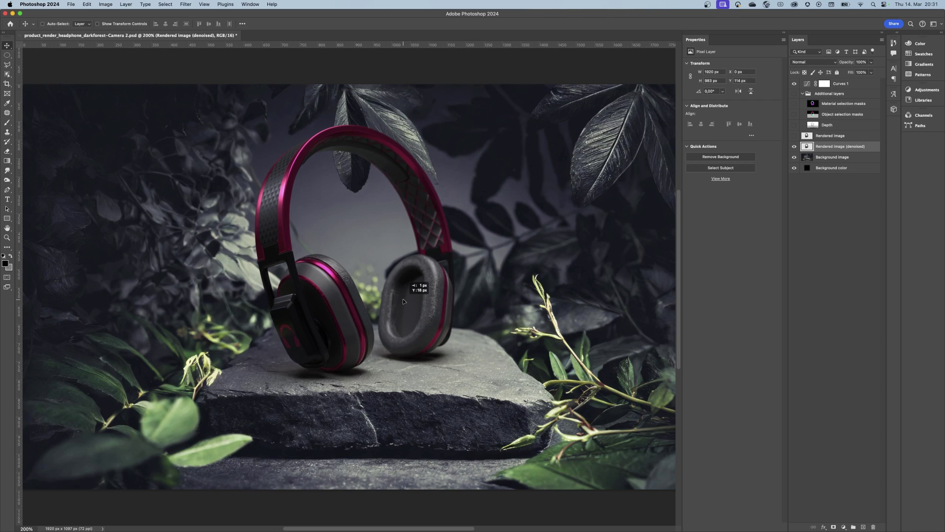
left_click_drag(402, 298, 404, 298)
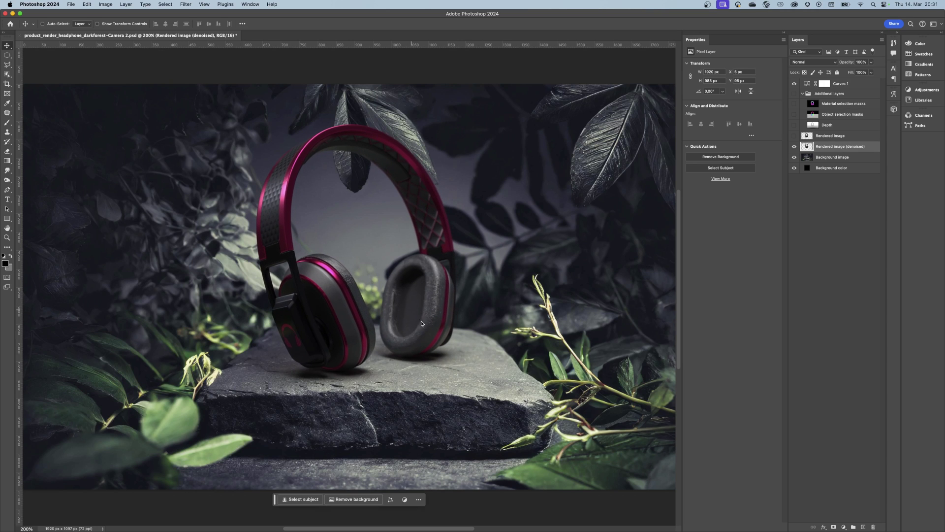